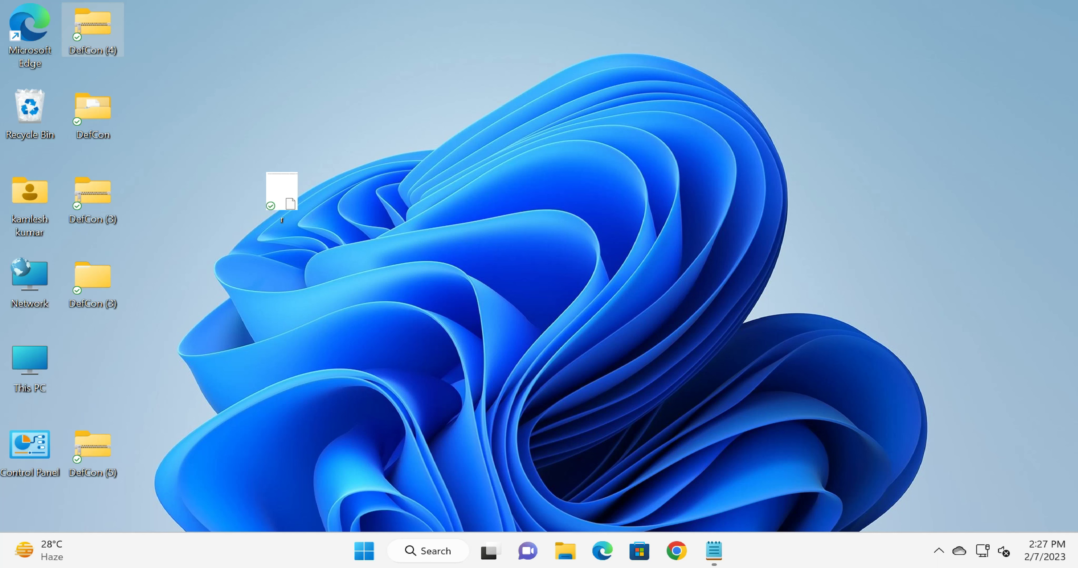
Launch the Local Group Policy Editor from a Start search for 'grou' and maximize it.
{"action": "left_click", "coordinate": [365, 552]}
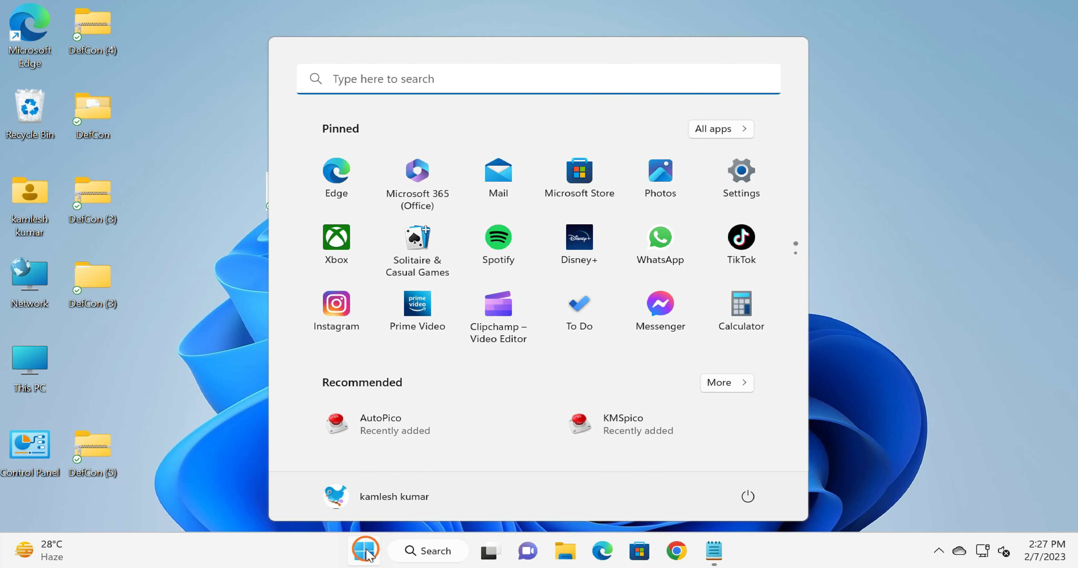
{"action": "type", "text": "grou"}
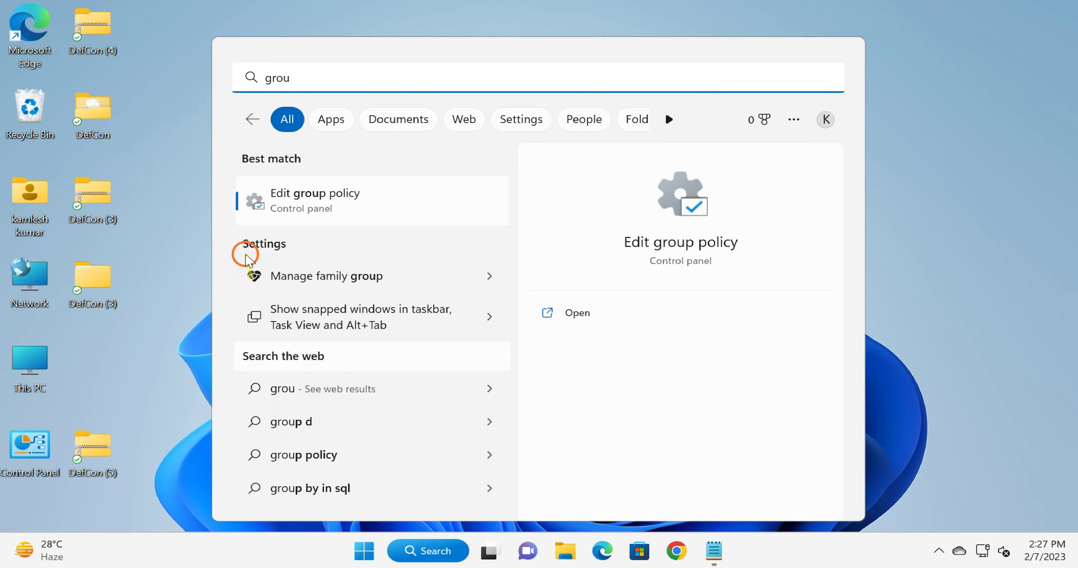
{"action": "left_click", "coordinate": [330, 206]}
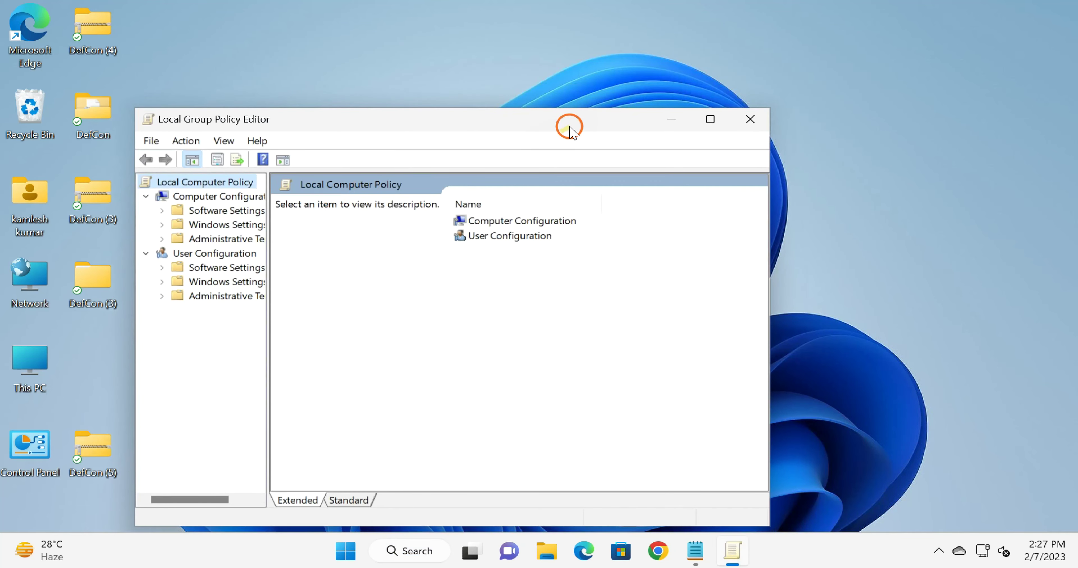
{"action": "left_click", "coordinate": [710, 120]}
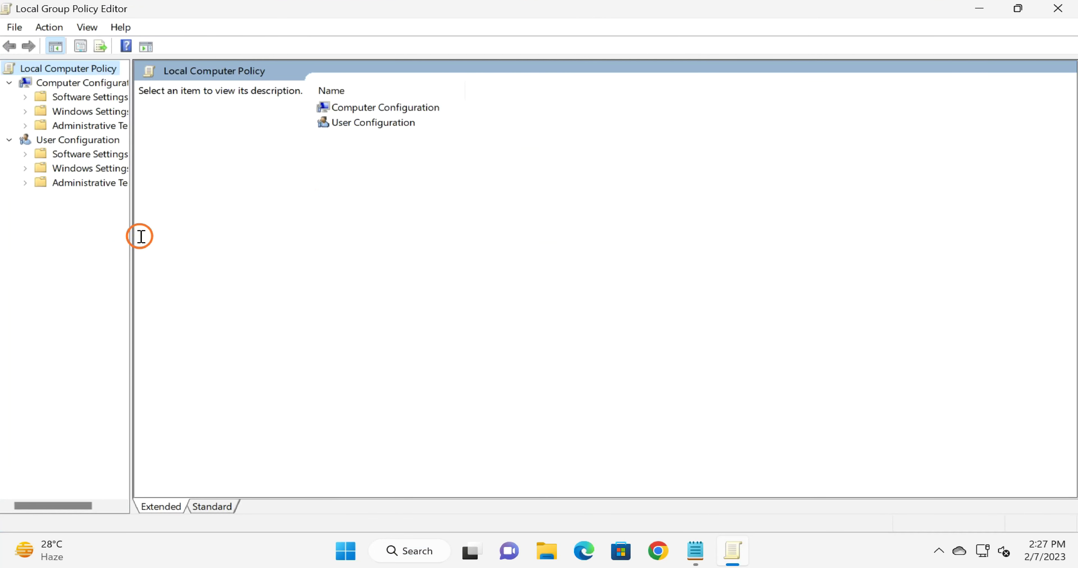
Widen the tree and go to User Configuration > Administrative Templates > System > Ctrl+Alt+Del Options in Standard view.
{"action": "left_click_drag", "start_coordinate": [131, 234], "coordinate": [239, 262]}
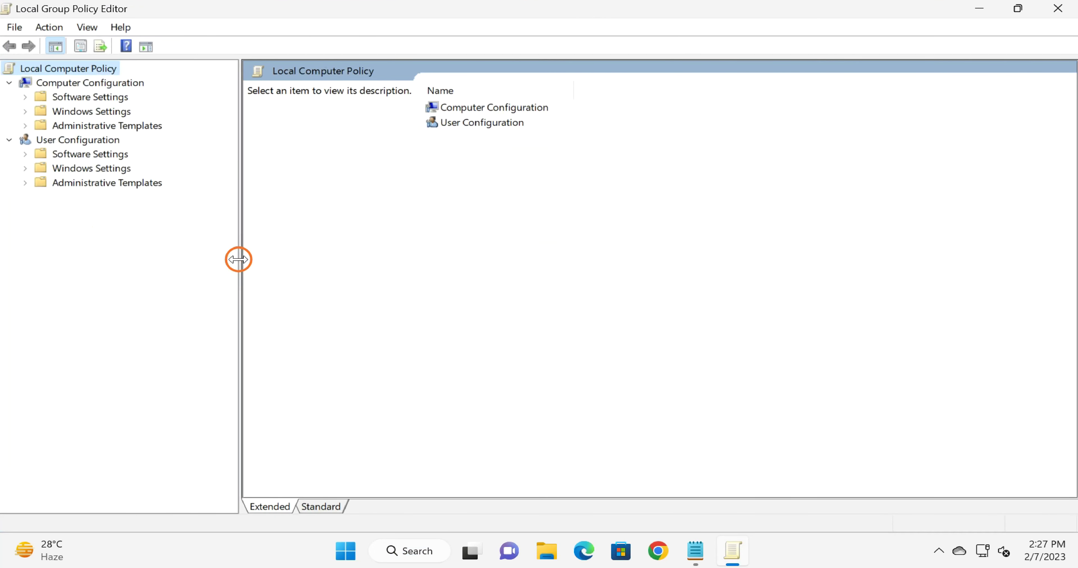
{"action": "left_click", "coordinate": [62, 142]}
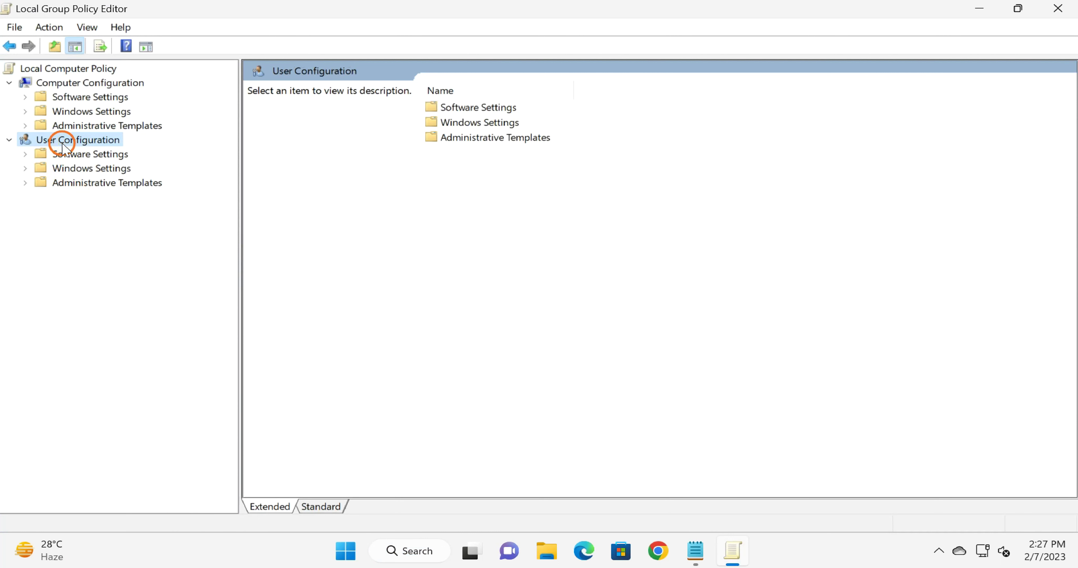
{"action": "left_click", "coordinate": [94, 187]}
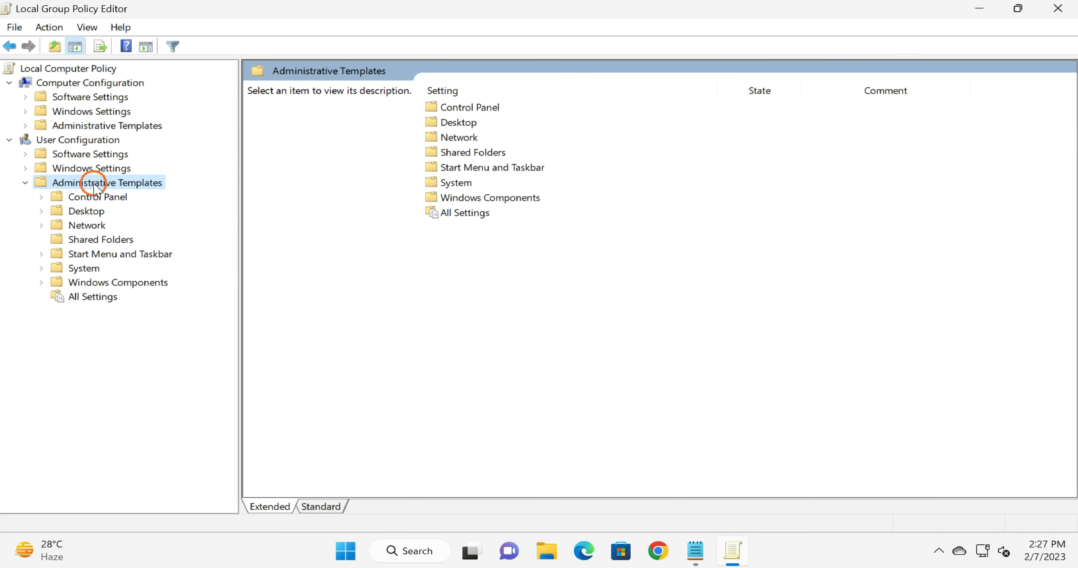
{"action": "left_click", "coordinate": [93, 270]}
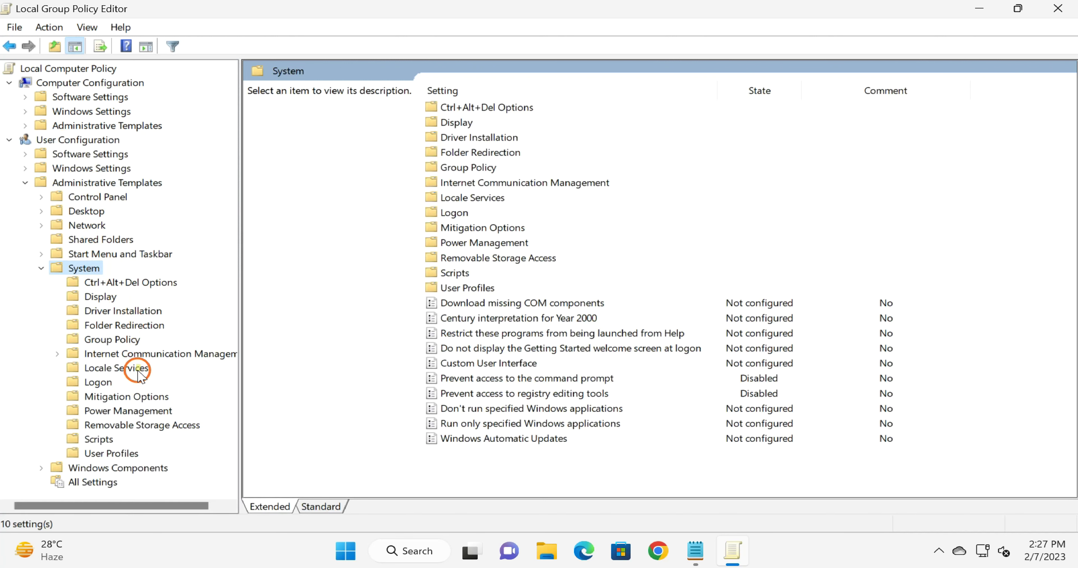
{"action": "left_click", "coordinate": [136, 284]}
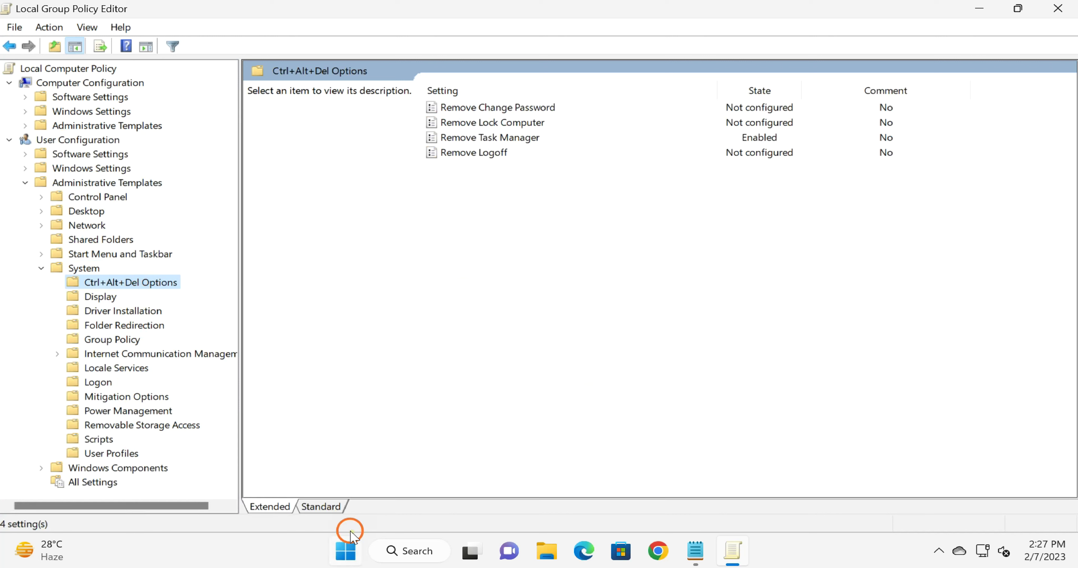
{"action": "left_click", "coordinate": [318, 506]}
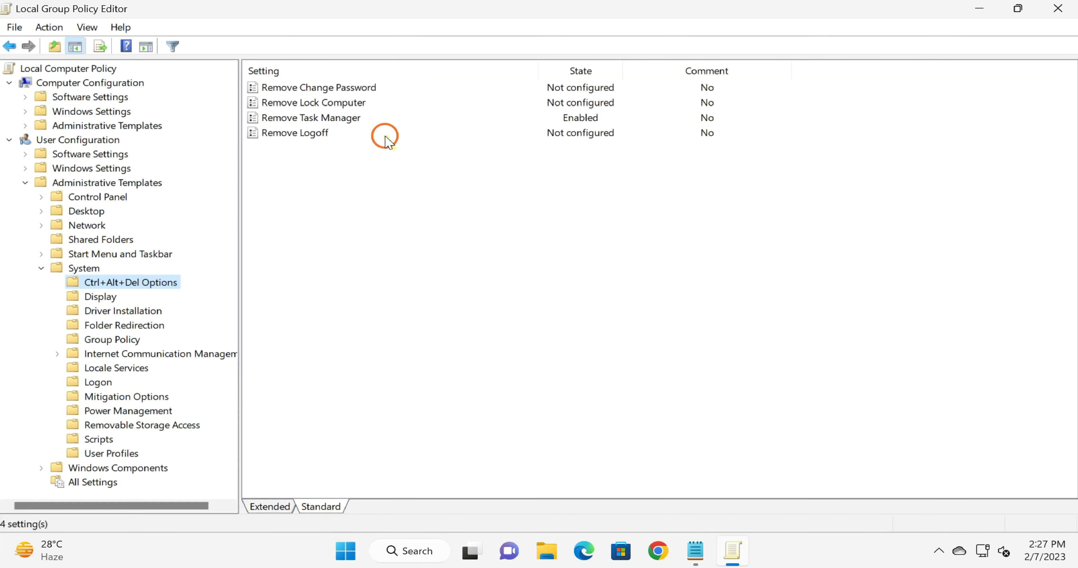
Change the Remove Task Manager policy from Enabled to Not Configured and apply it.
{"action": "double_click", "coordinate": [288, 121]}
{"action": "left_click_drag", "start_coordinate": [311, 53], "coordinate": [377, 21]}
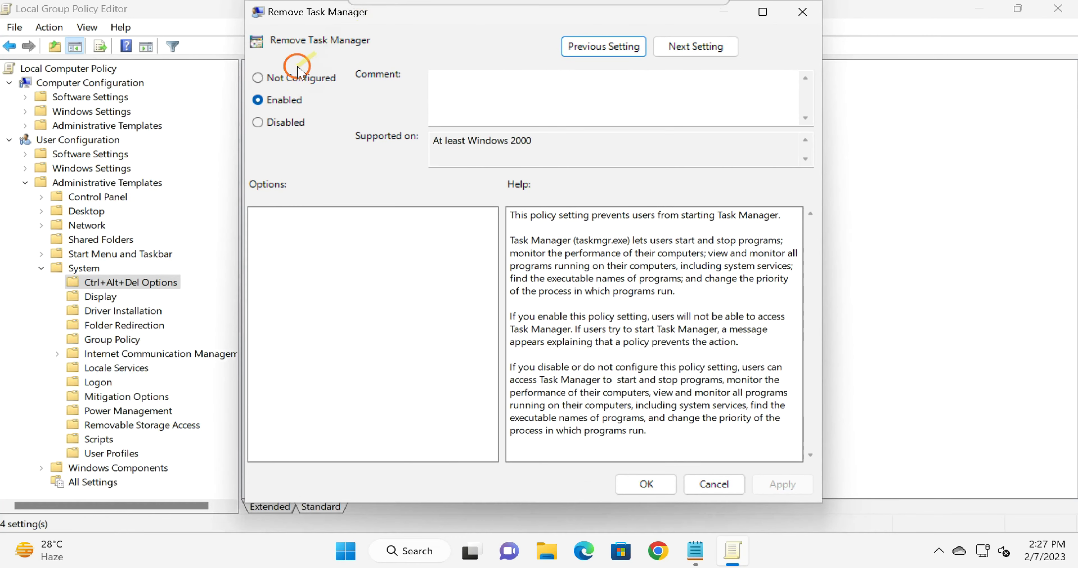
{"action": "left_click", "coordinate": [282, 107]}
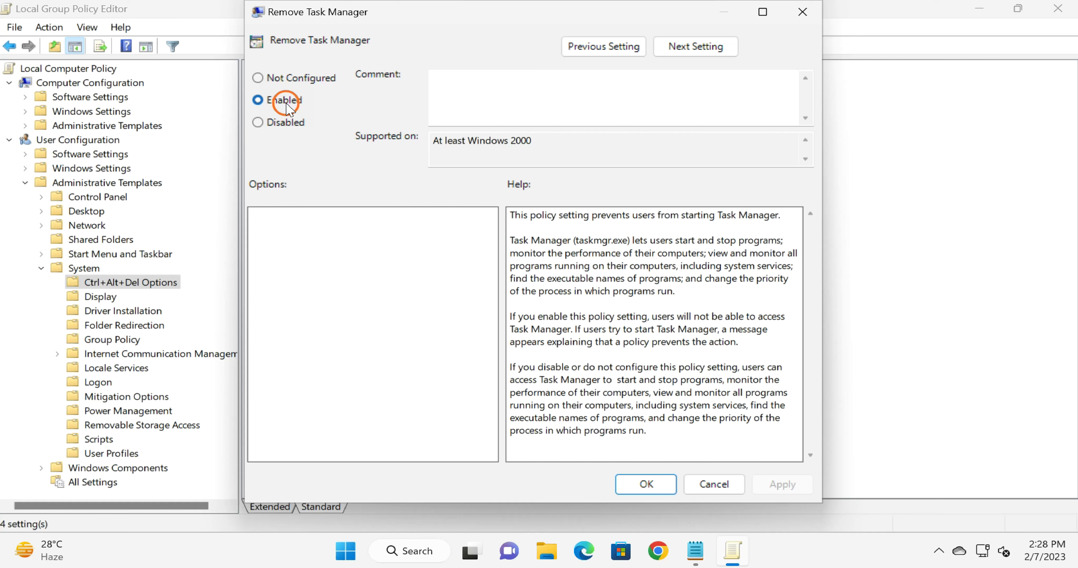
{"action": "left_click", "coordinate": [286, 84]}
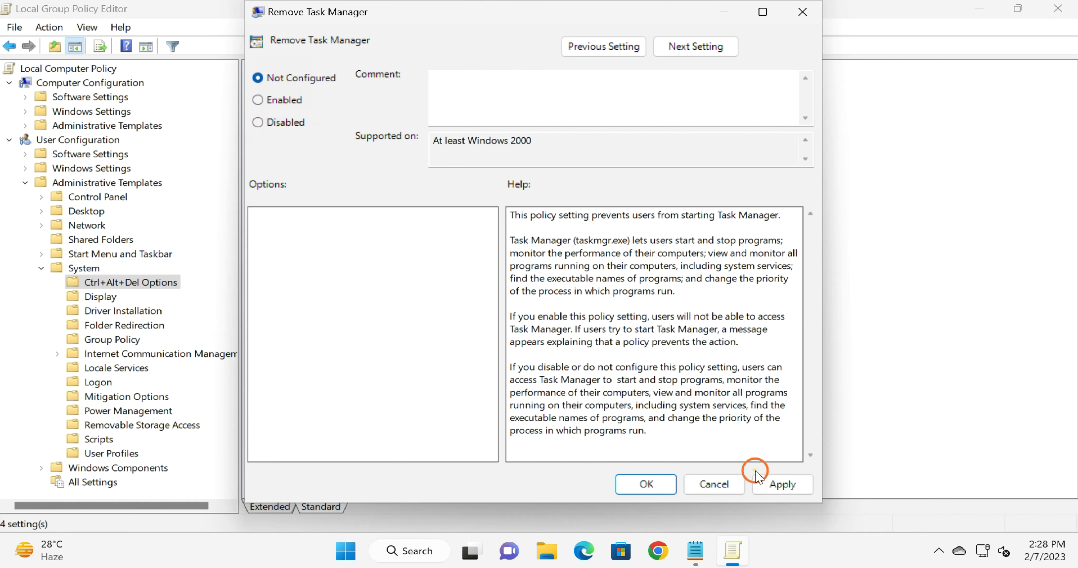
{"action": "left_click", "coordinate": [794, 485]}
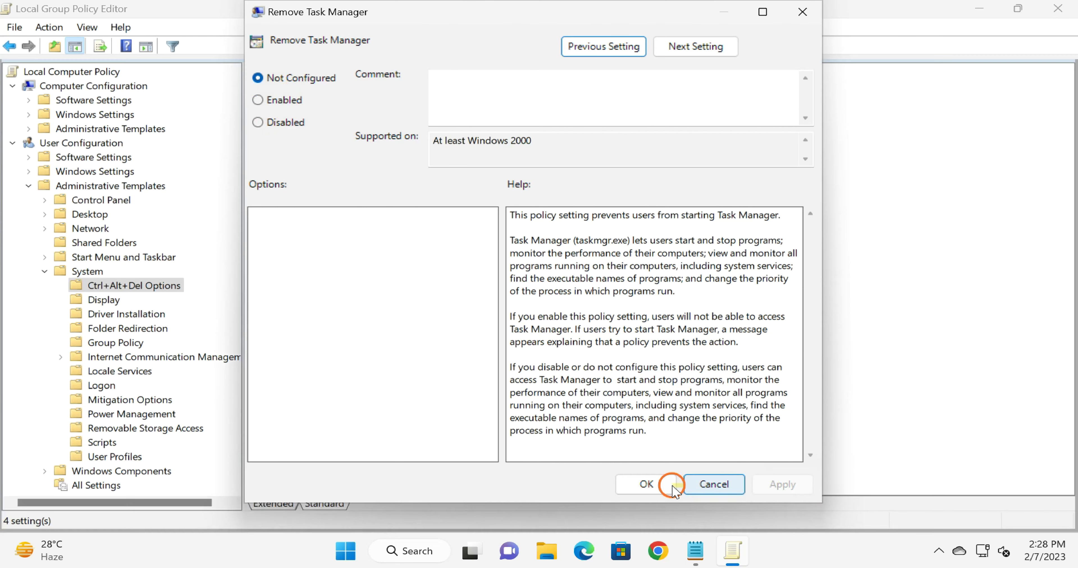
{"action": "left_click", "coordinate": [654, 484]}
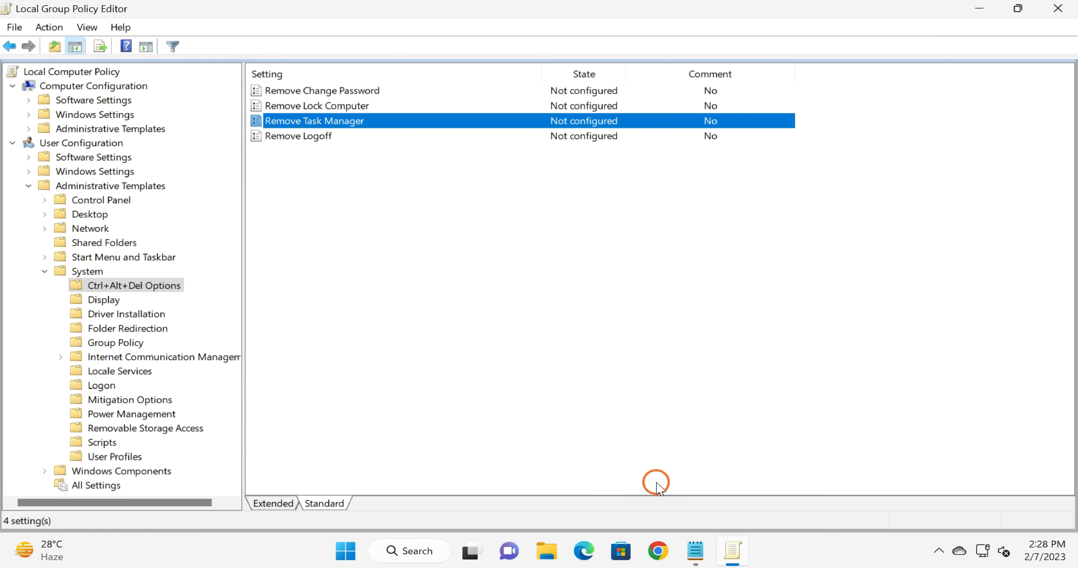
Close the policy editor and launch Registry Editor via a 'registry' Start search, approving the UAC prompt.
{"action": "left_click", "coordinate": [1055, 11]}
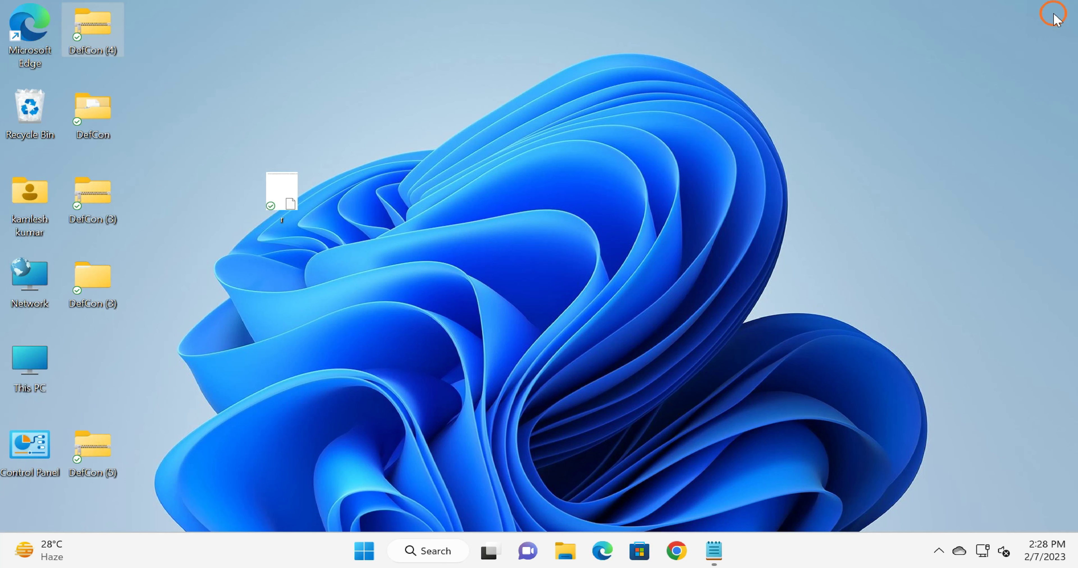
{"action": "left_click", "coordinate": [354, 552]}
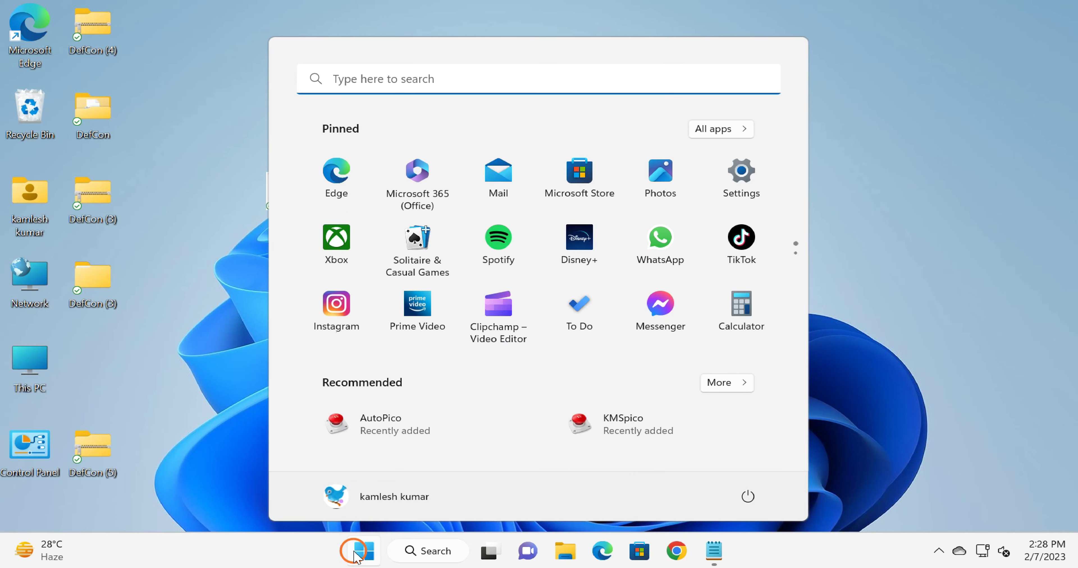
{"action": "type", "text": "regi"}
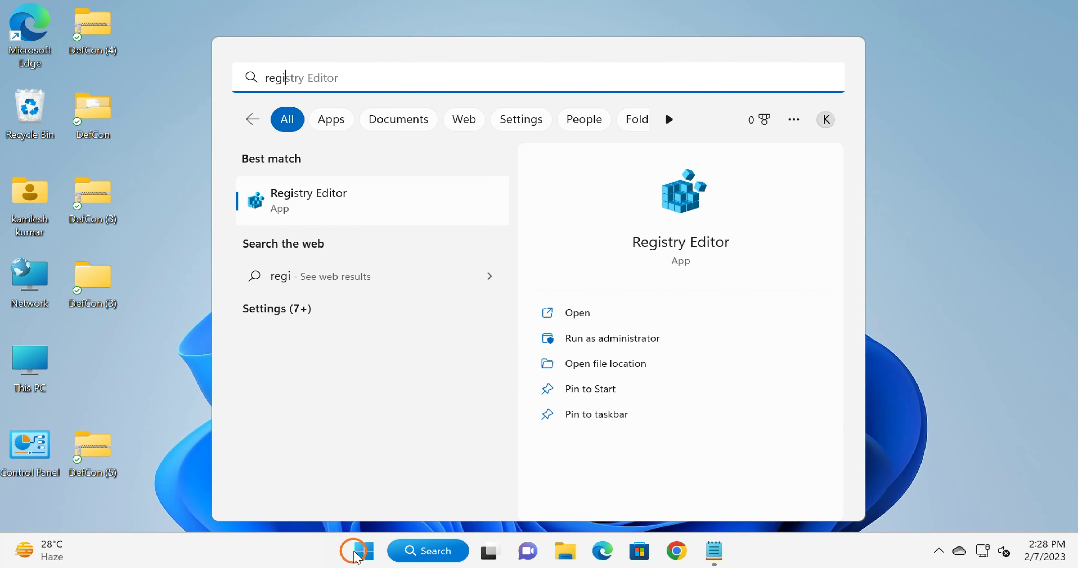
{"action": "type", "text": "stry"}
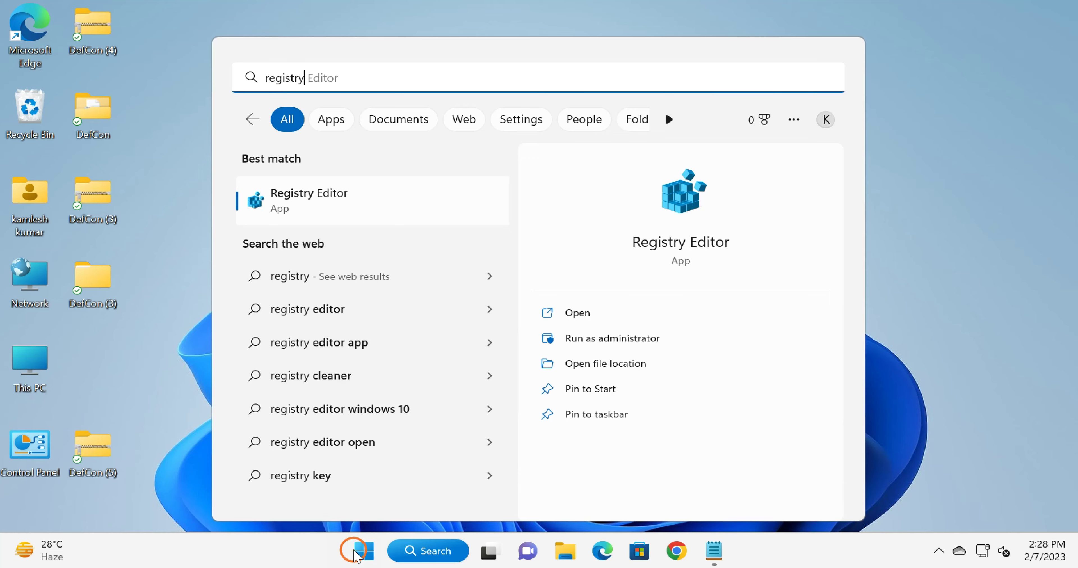
{"action": "left_click", "coordinate": [329, 200]}
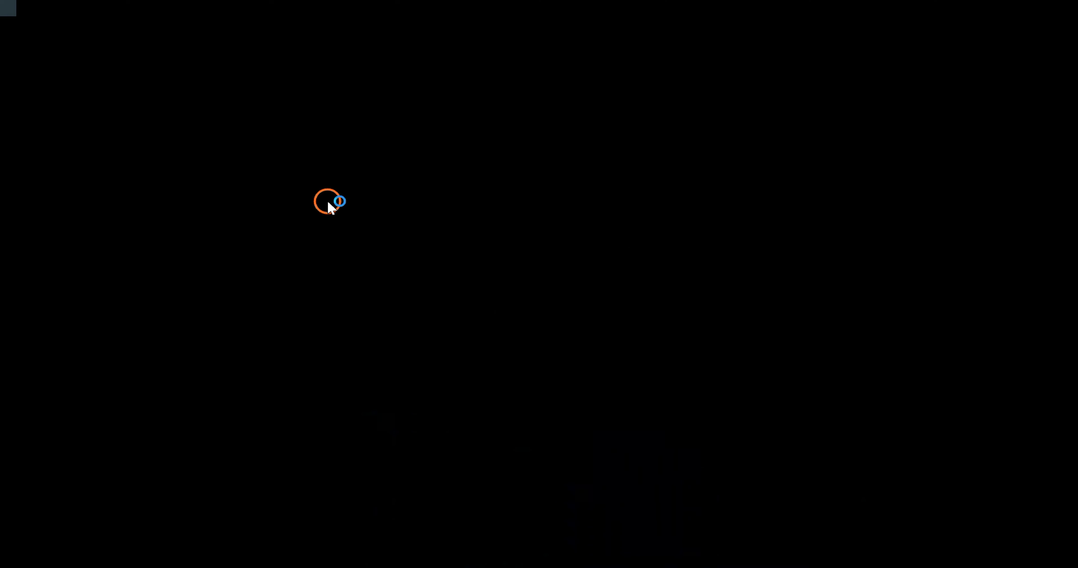
{"action": "left_click", "coordinate": [469, 403]}
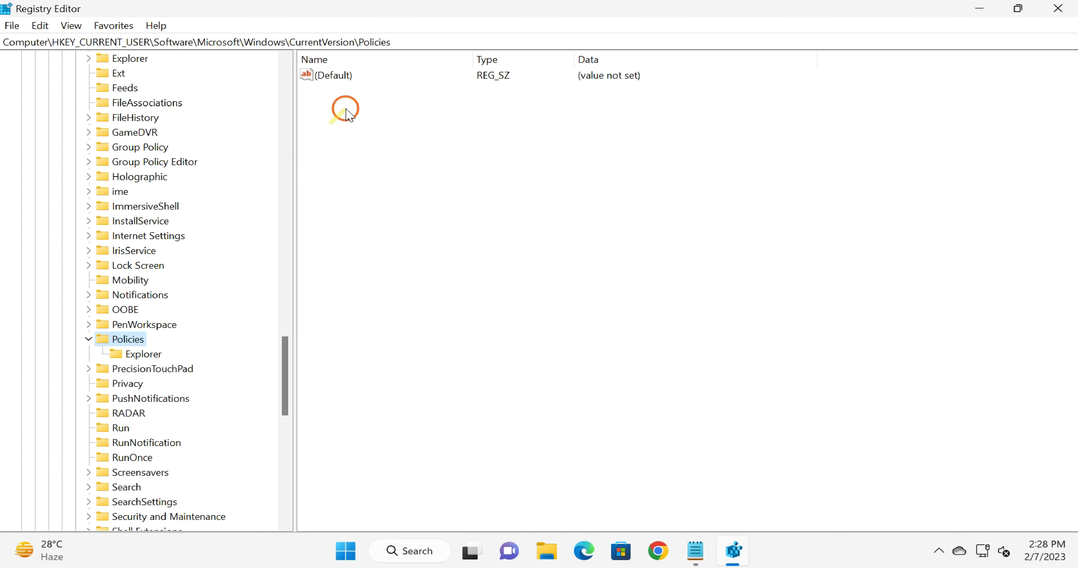
Check the address bar path HKCU\Software\Microsoft\Windows\CurrentVersion\Policies, then refocus the Policies key.
{"action": "left_click_drag", "start_coordinate": [393, 43], "coordinate": [2, 56]}
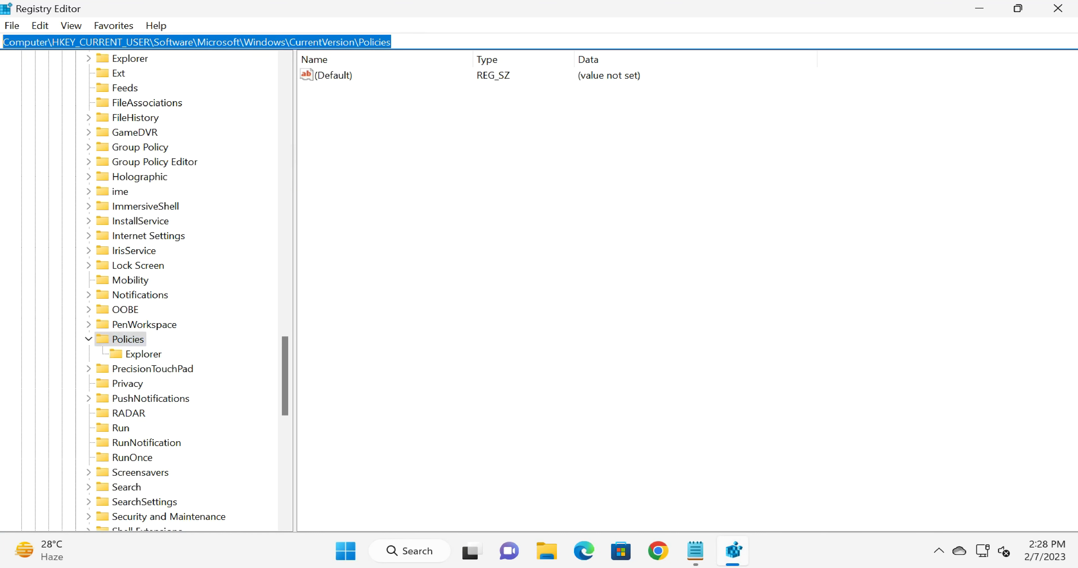
{"action": "key", "text": "End"}
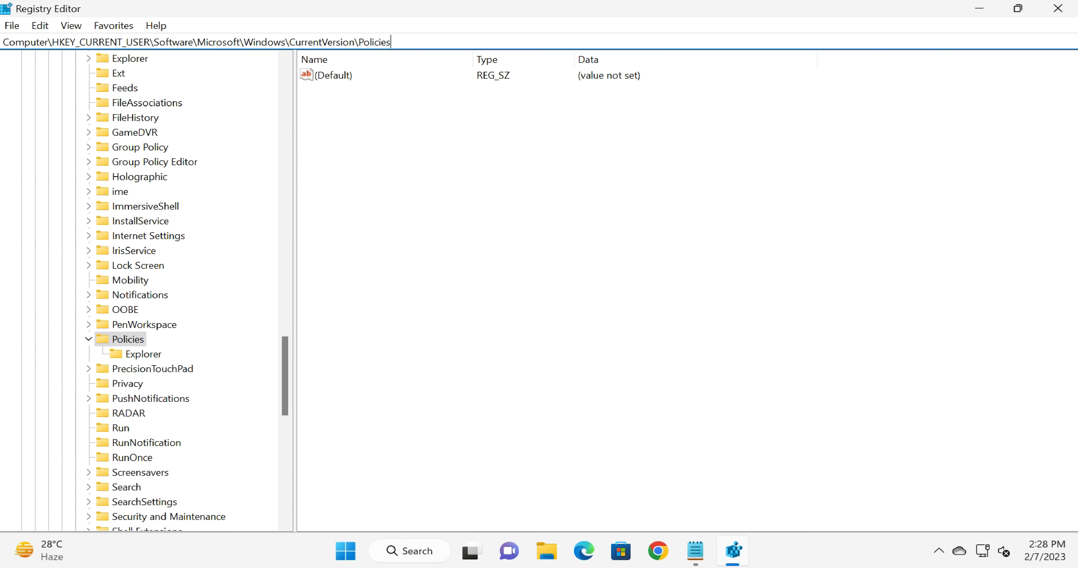
{"action": "key", "text": "Tab"}
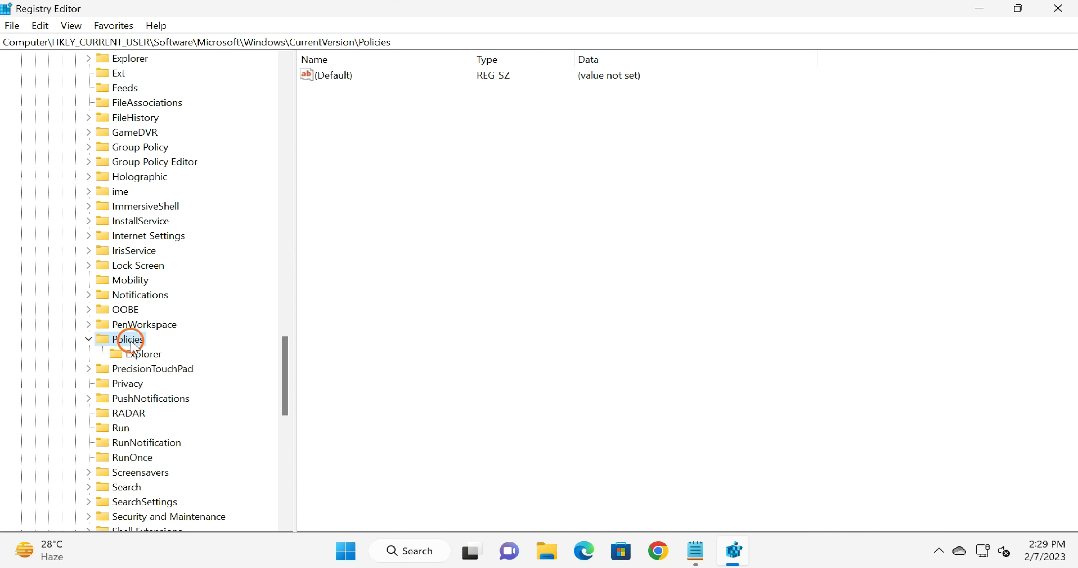
Create a new key named System under Policies.
{"action": "right_click", "coordinate": [129, 343]}
{"action": "left_click", "coordinate": [179, 370]}
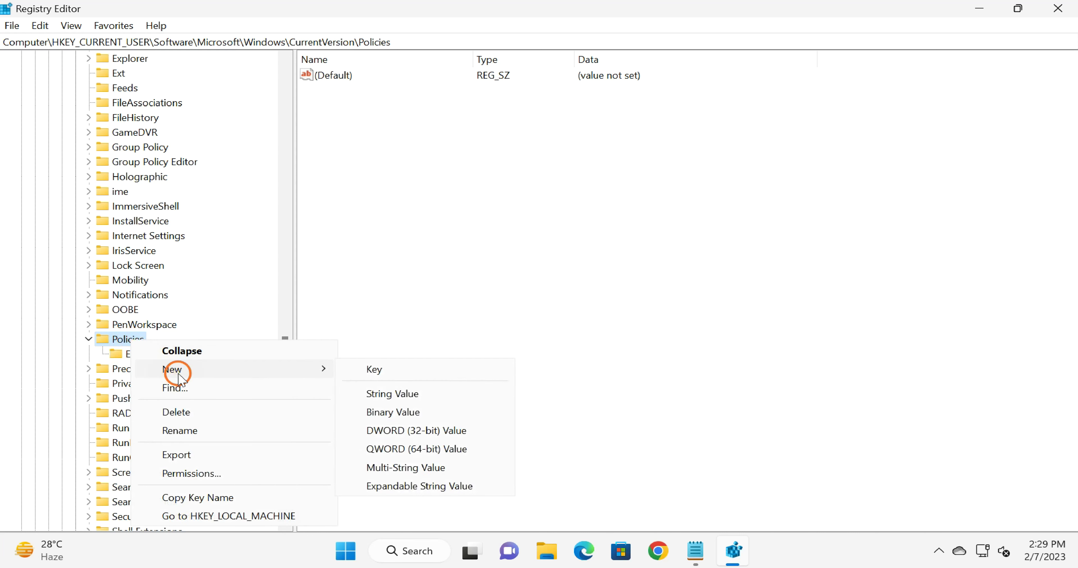
{"action": "left_click", "coordinate": [388, 377]}
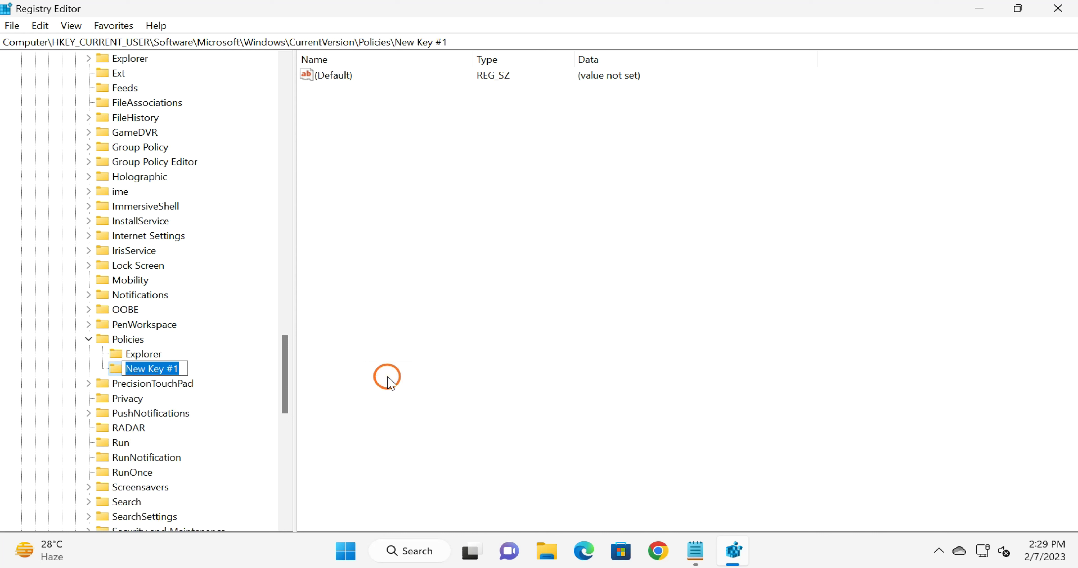
{"action": "type", "text": "Sys"}
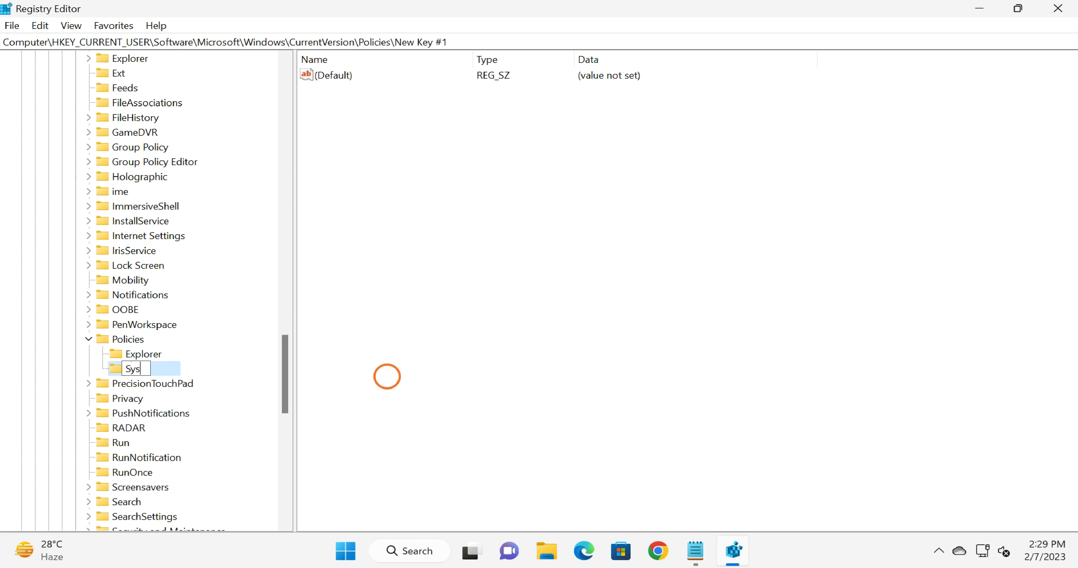
{"action": "type", "text": "tem"}
{"action": "key", "text": "Return"}
Add a DWORD (32-bit) value named DisableTaskMgr to the System key.
{"action": "right_click", "coordinate": [148, 370]}
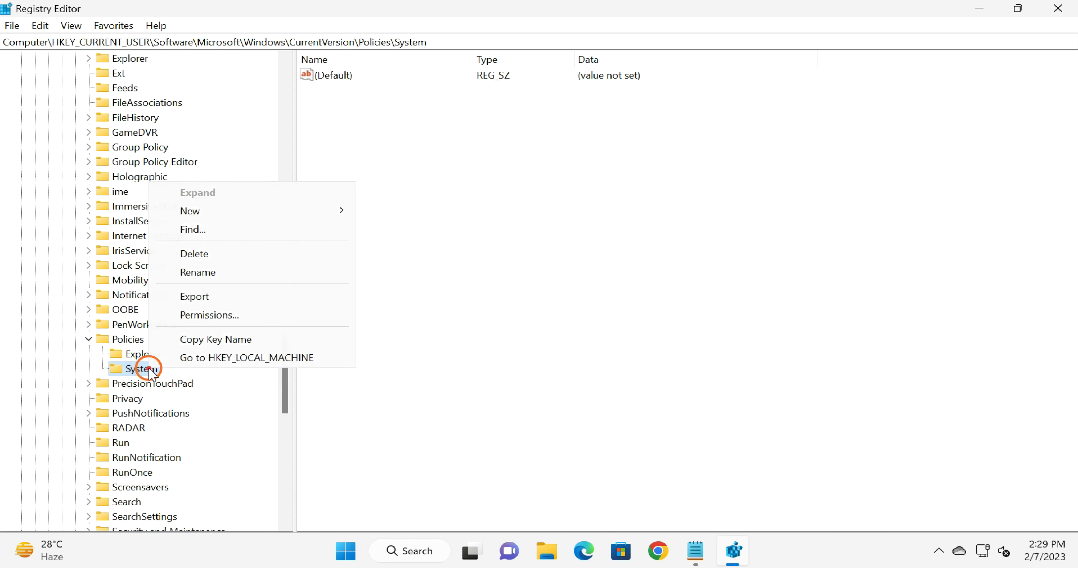
{"action": "mouse_move", "coordinate": [258, 213]}
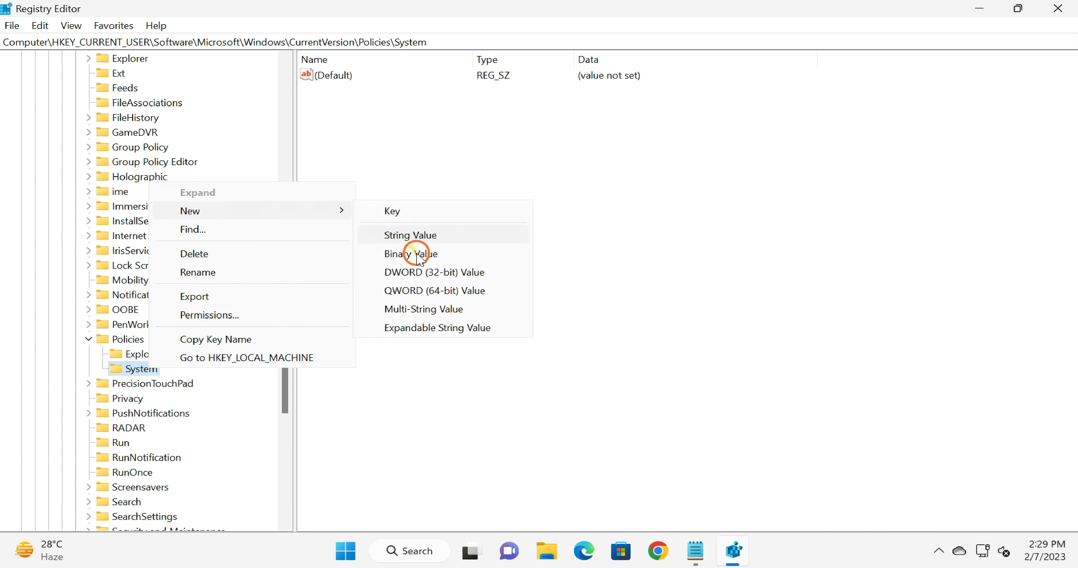
{"action": "left_click", "coordinate": [426, 272]}
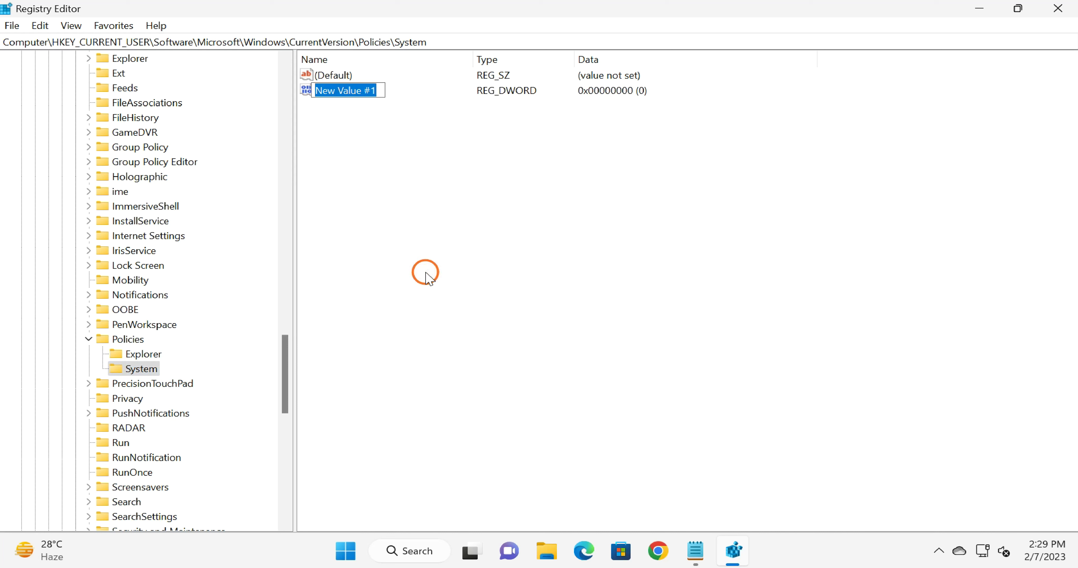
{"action": "type", "text": "D"}
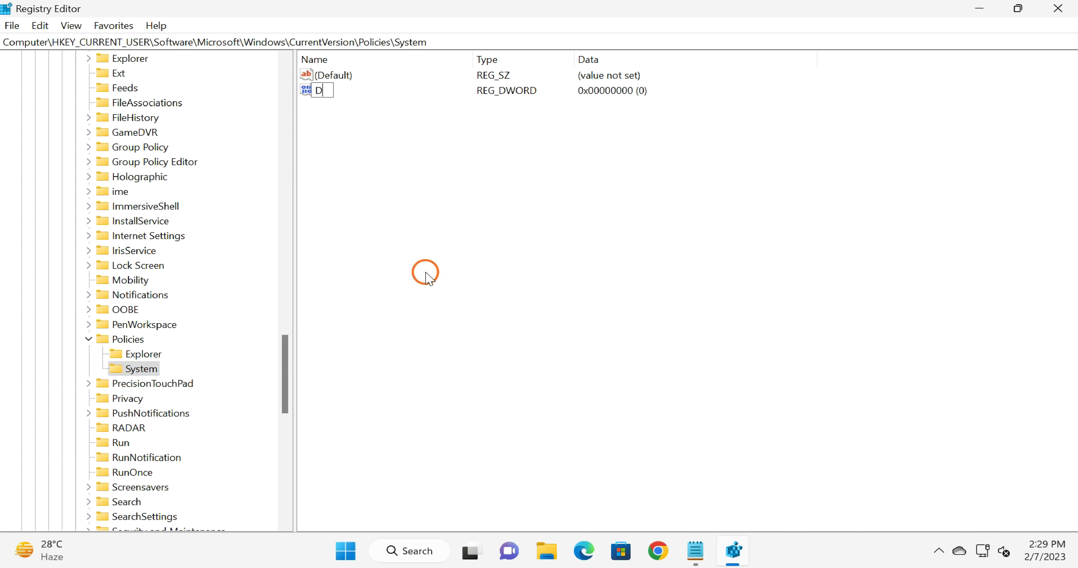
{"action": "type", "text": "isableTaskMgr"}
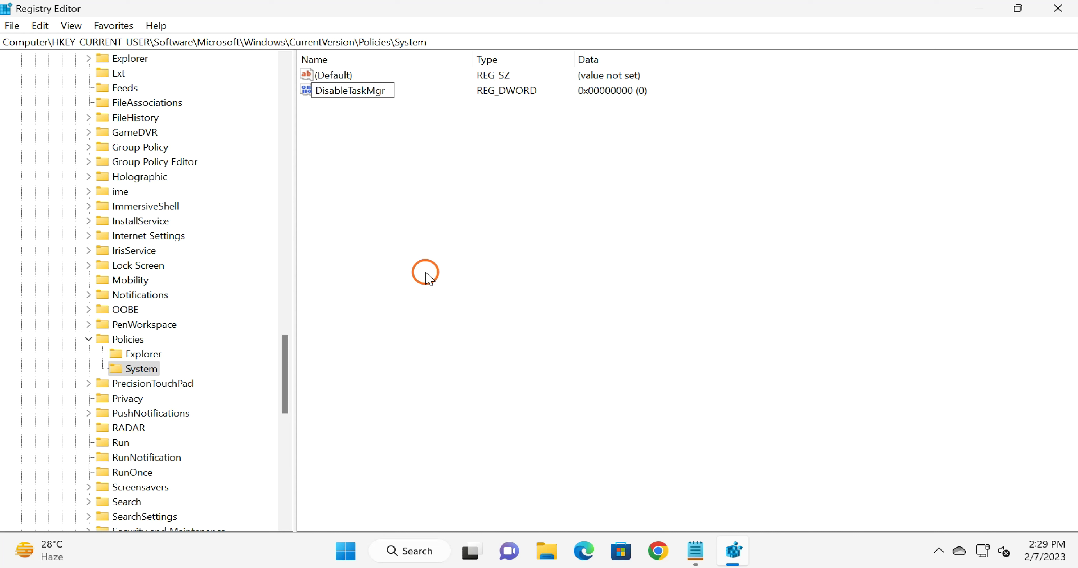
{"action": "key", "text": "Return"}
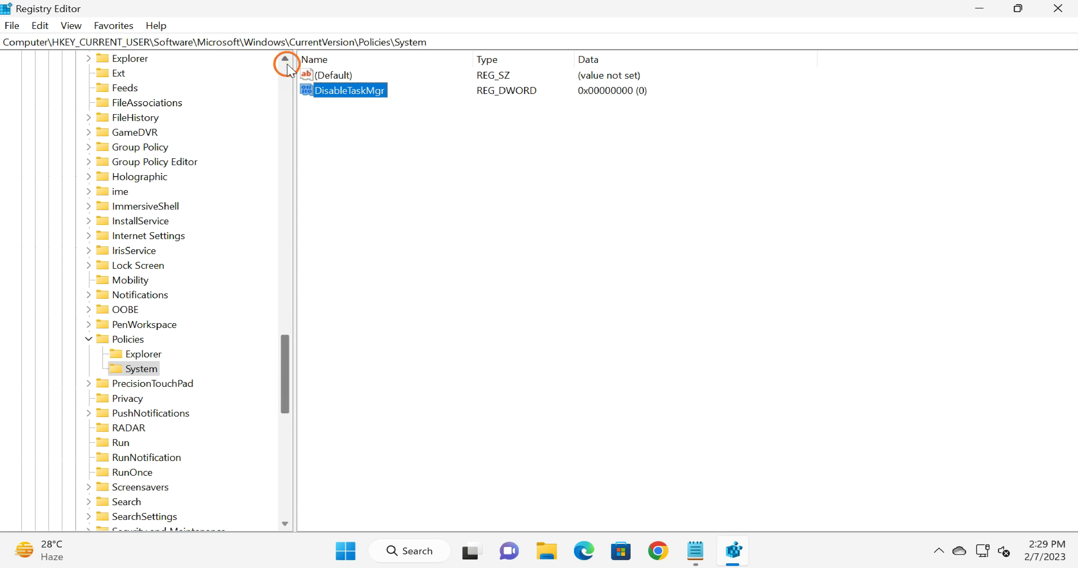
Change DisableTaskMgr's value data from 0 to 1.
{"action": "double_click", "coordinate": [342, 94]}
{"action": "left_click_drag", "start_coordinate": [226, 83], "coordinate": [759, 139]}
{"action": "left_click", "coordinate": [631, 218]}
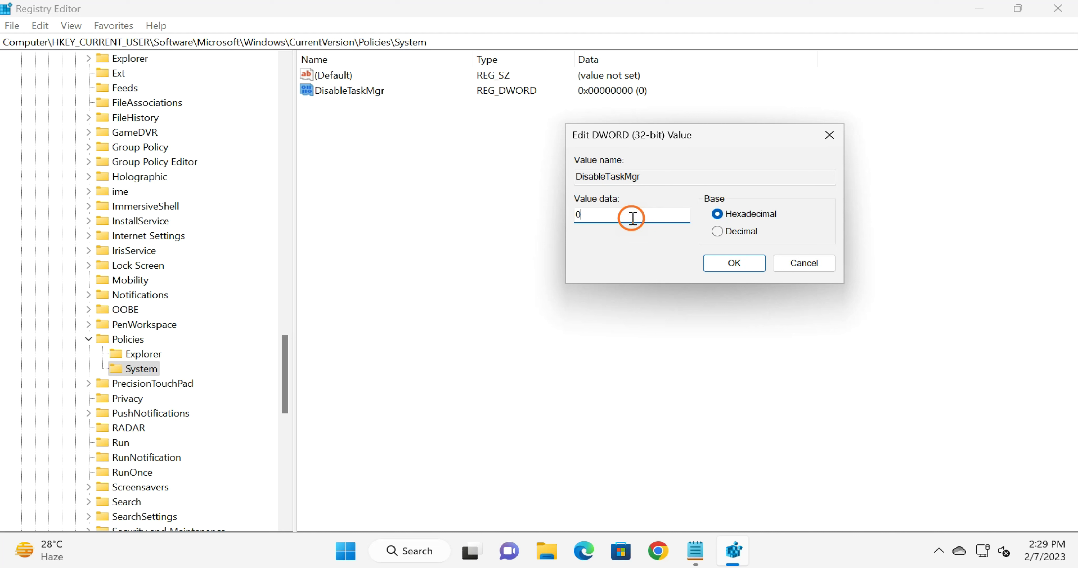
{"action": "key", "text": "BackSpace"}
{"action": "type", "text": "1"}
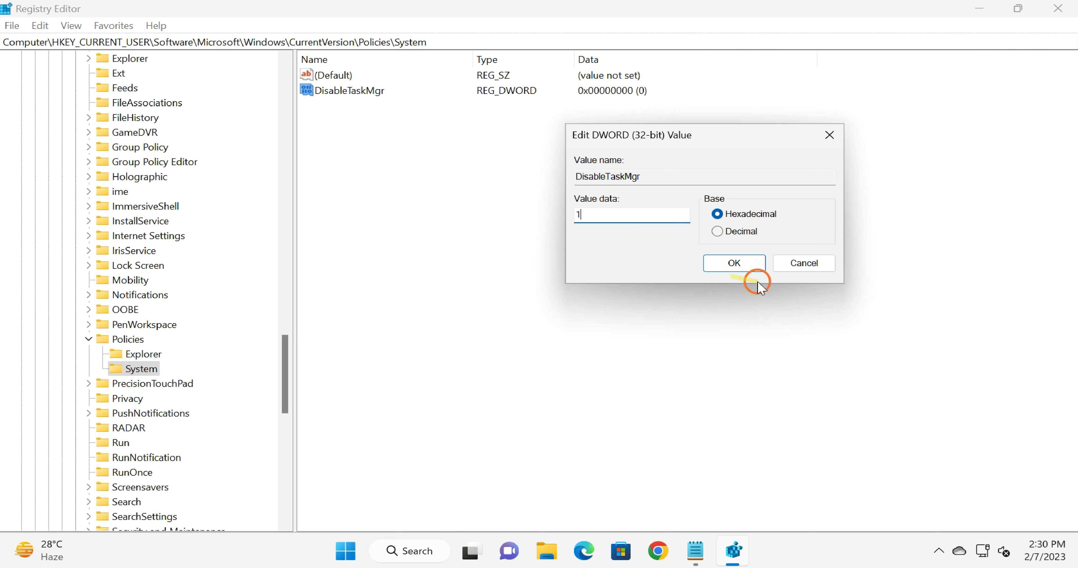
{"action": "left_click", "coordinate": [741, 268]}
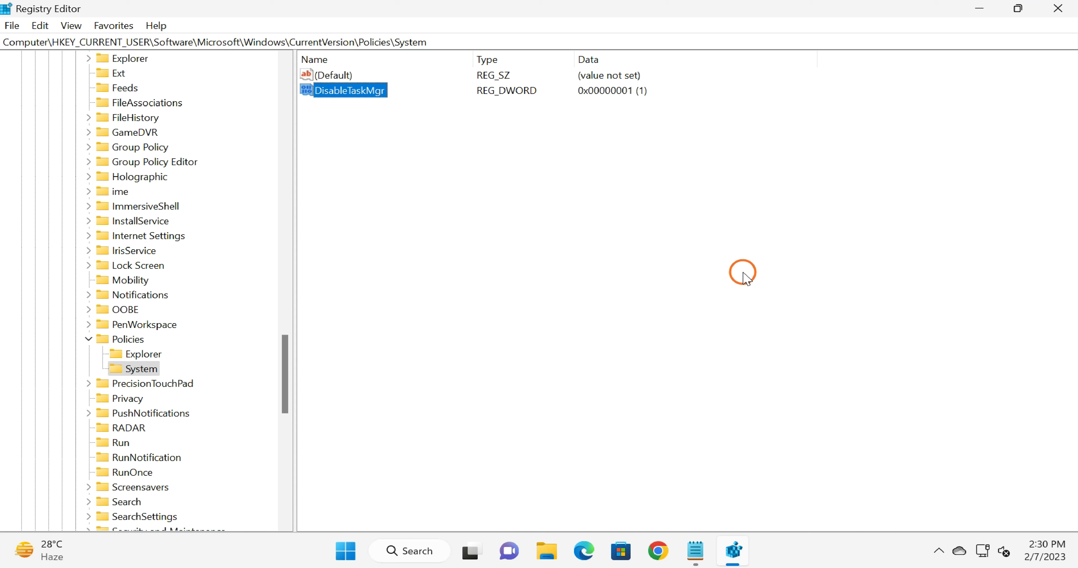
Test the block by launching Task Manager from a Start search for 'task'.
{"action": "left_click", "coordinate": [341, 551]}
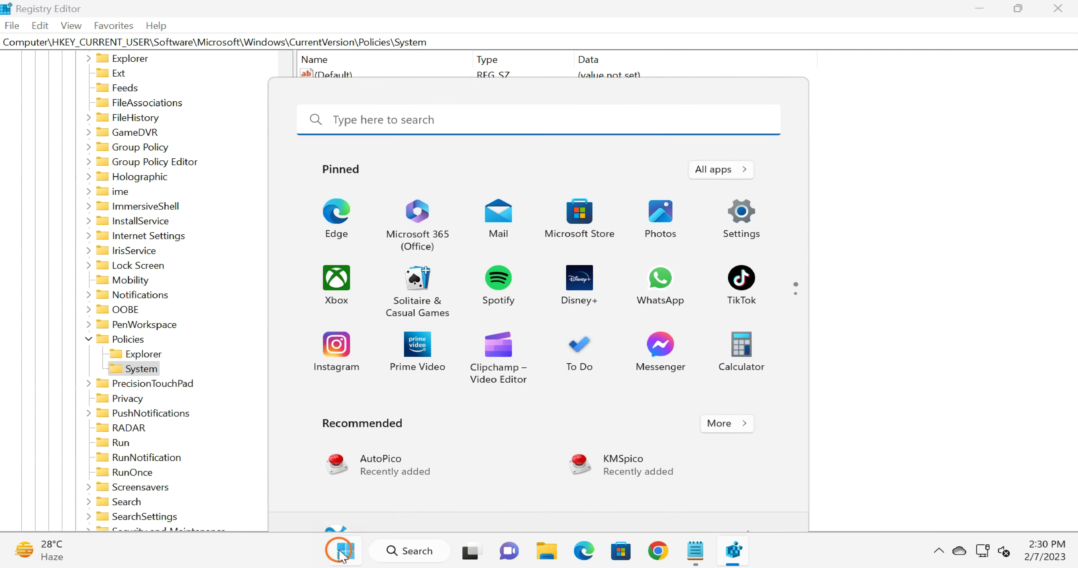
{"action": "type", "text": "task"}
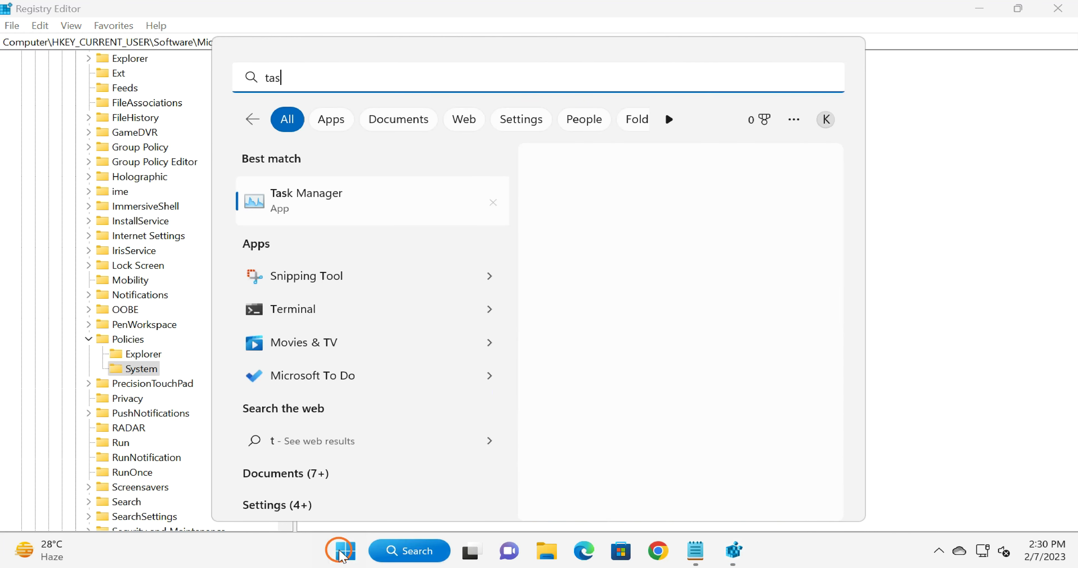
{"action": "left_click", "coordinate": [397, 214]}
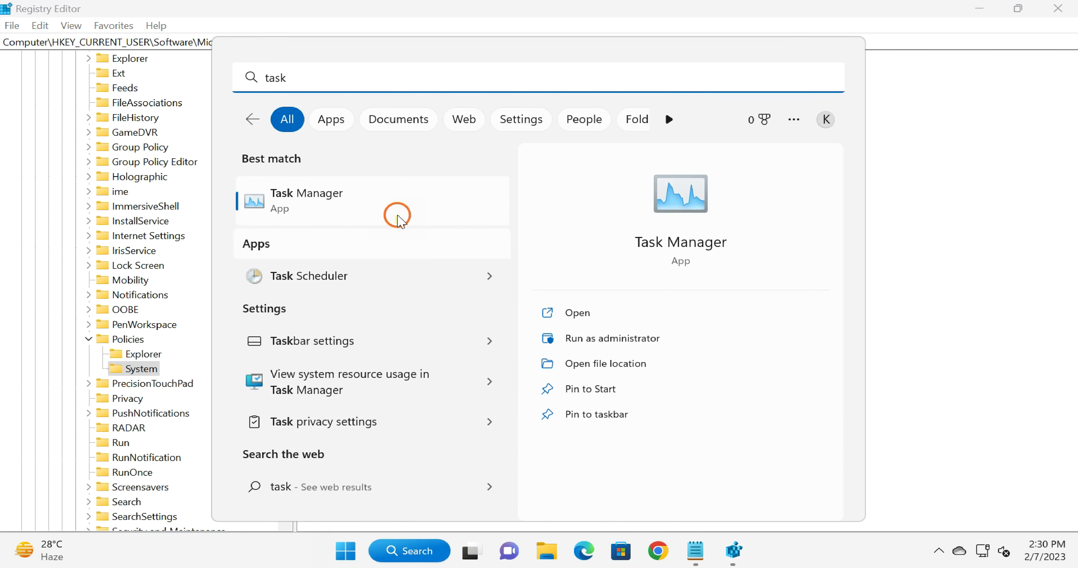